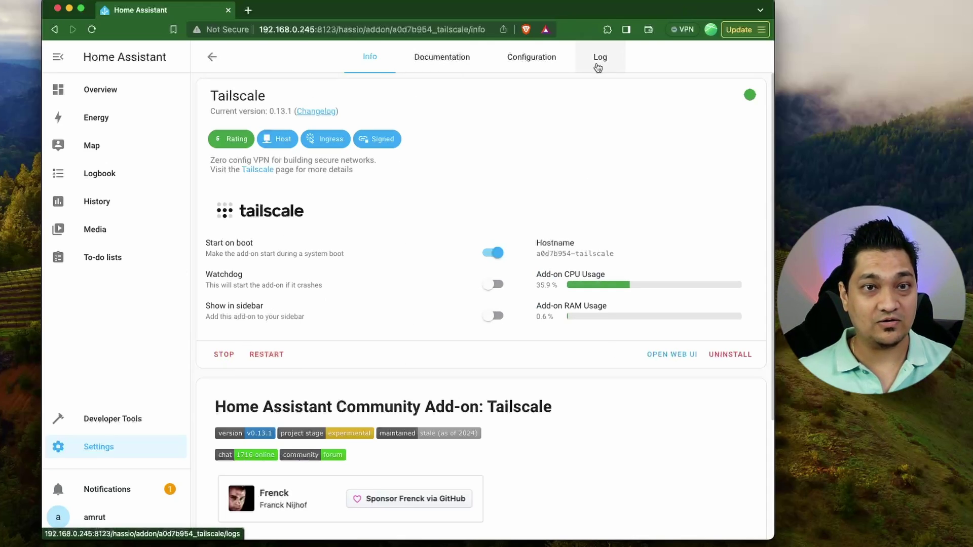
Copy the Tailscale authentication URL from the end of the add-on's log and open it in a new browser tab
click(598, 58)
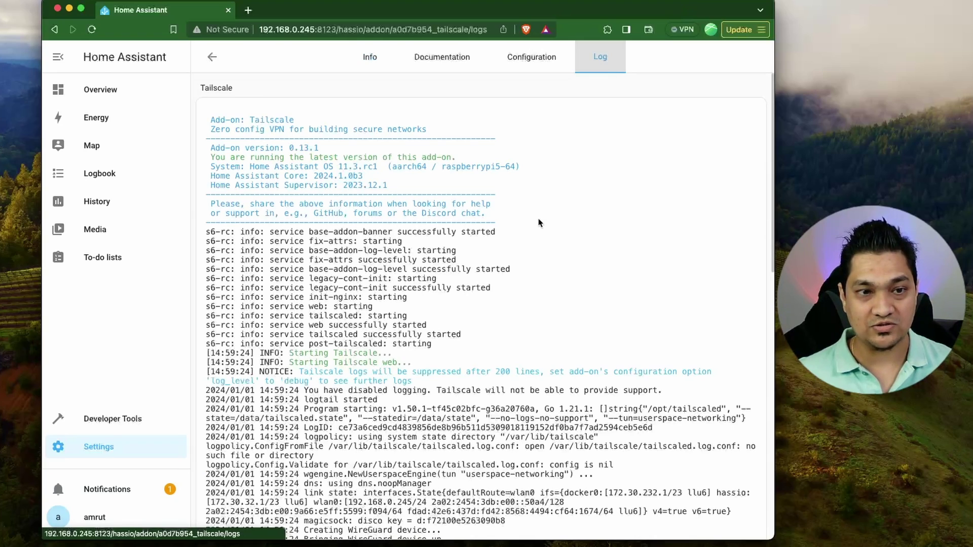
scroll(516, 240, down, 15)
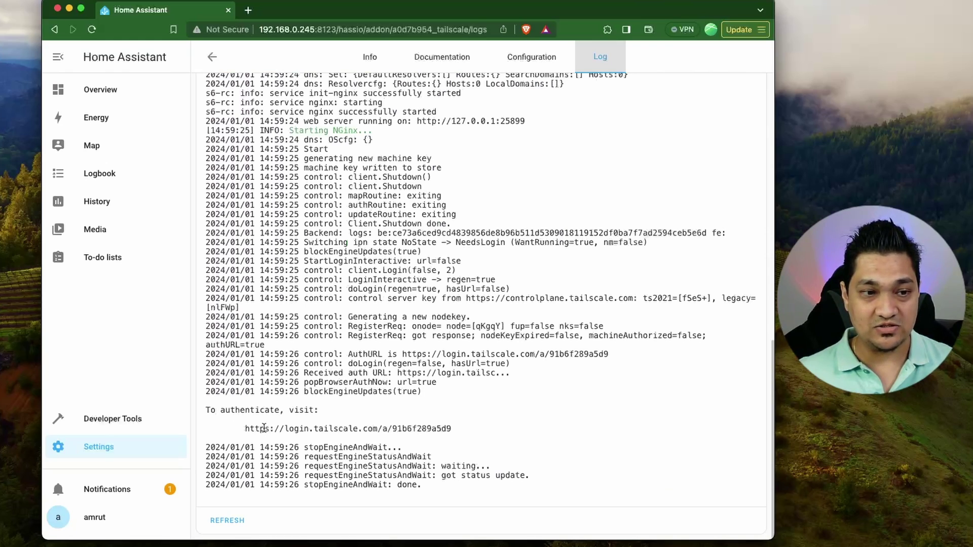
drag(246, 429, 454, 435)
key(super+c)
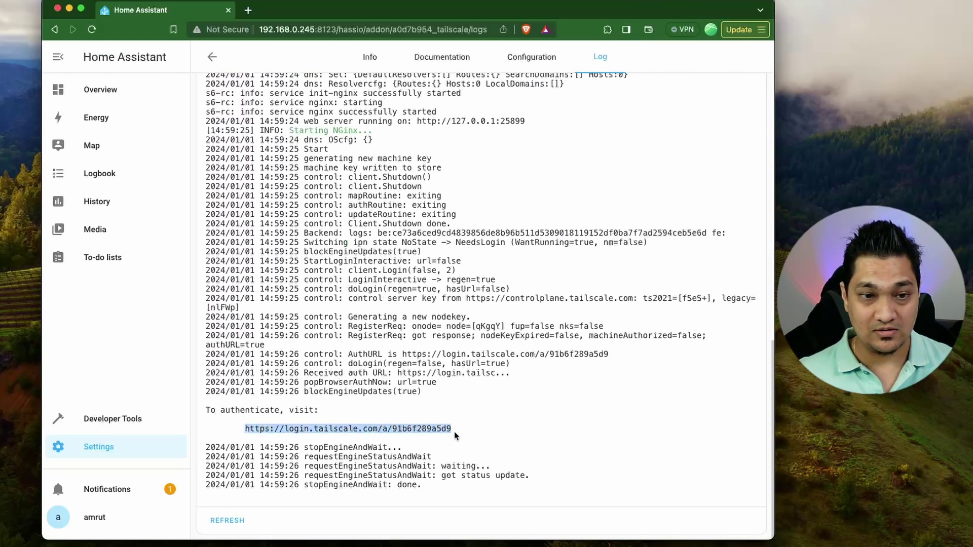
click(247, 10)
key(super+v)
key(Return)
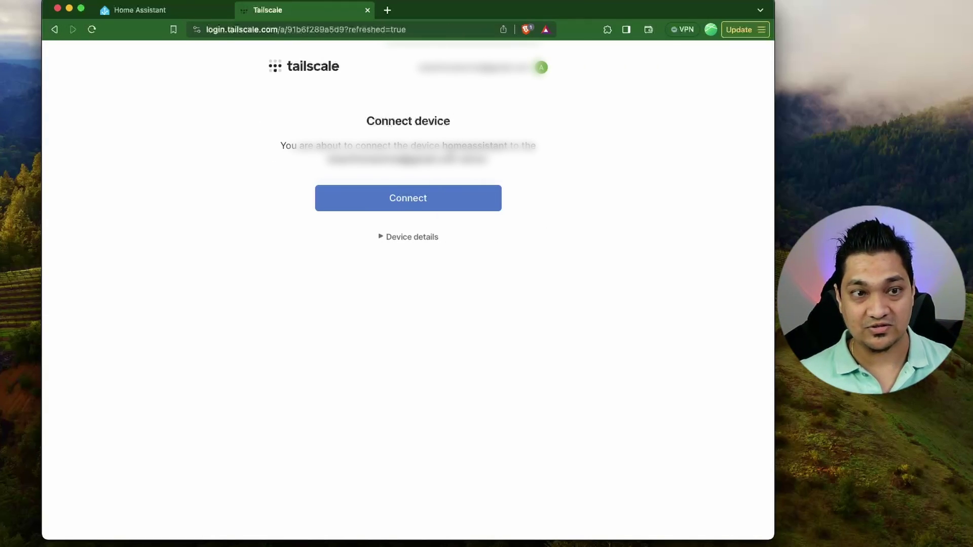
Check the hostname and operating system in the device details and connect the homeassistant device to the tailnet
click(406, 241)
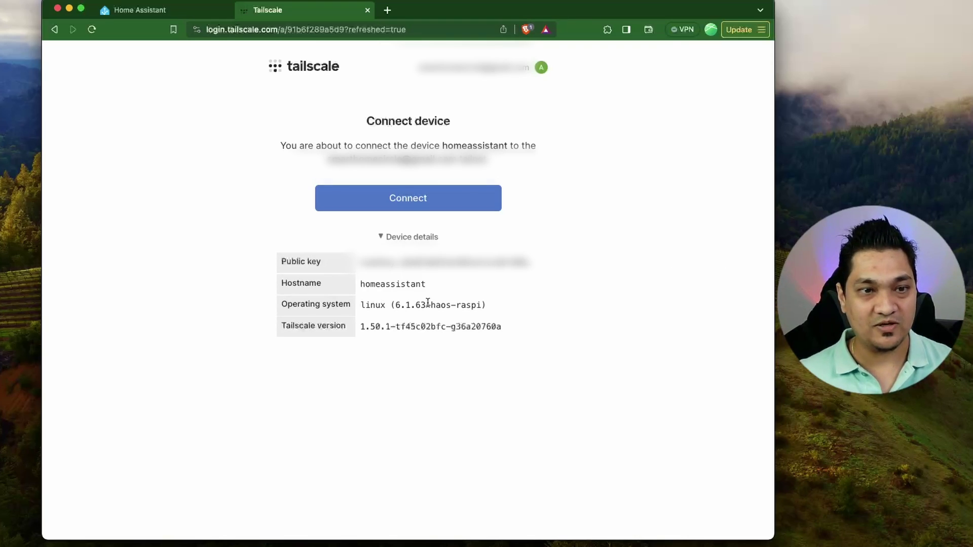
drag(469, 286, 359, 288)
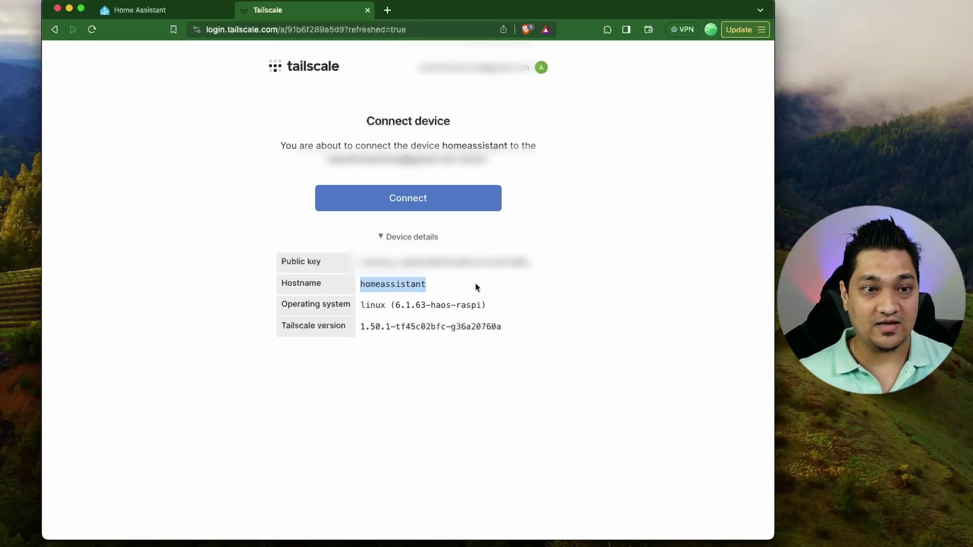
click(356, 306)
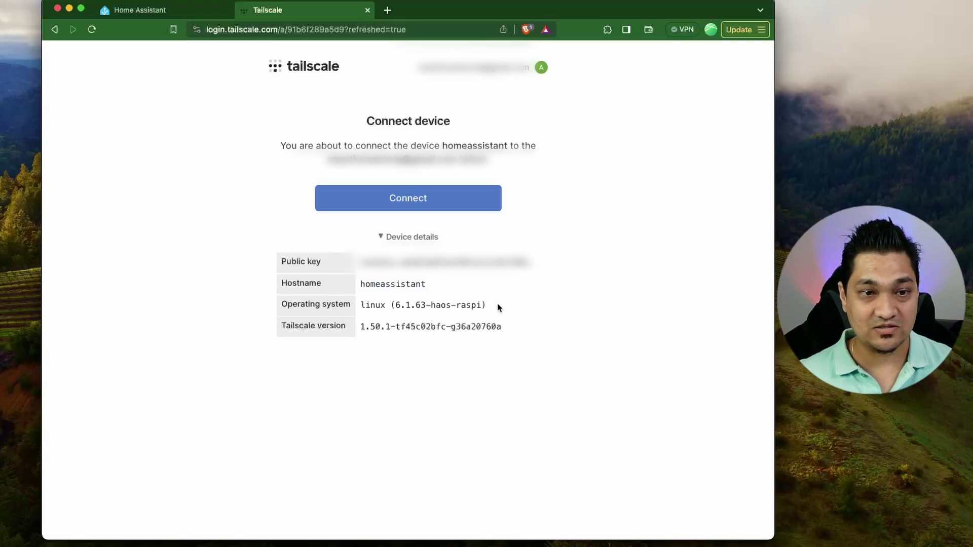
drag(496, 307, 362, 302)
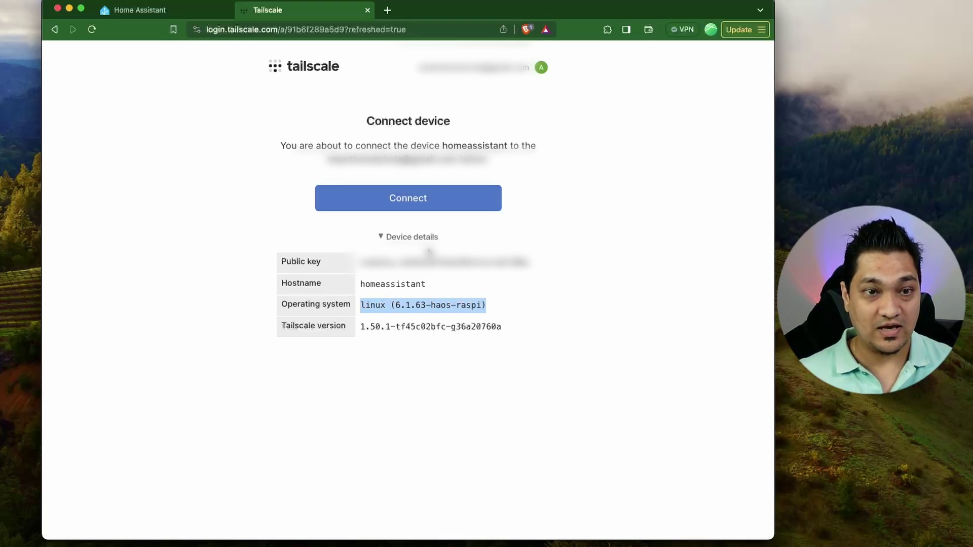
click(414, 239)
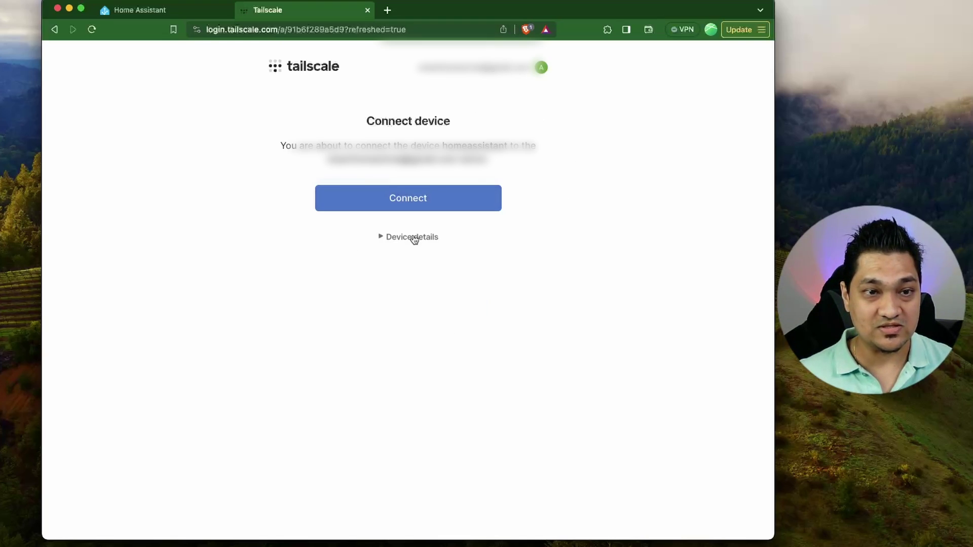
click(426, 202)
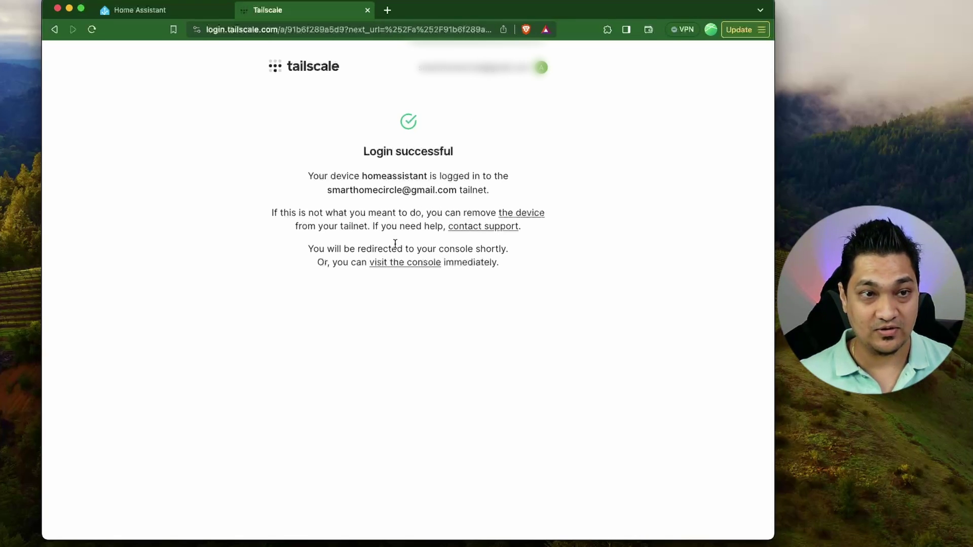
Return to the Tailscale add-on log in Home Assistant, refresh it and check the startup entry of the post-tailscaled service
click(167, 9)
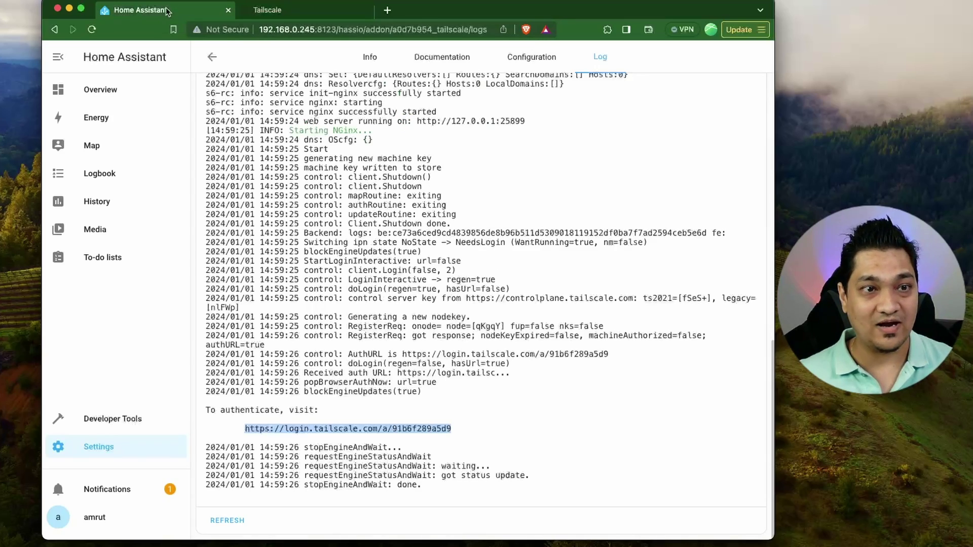
click(236, 520)
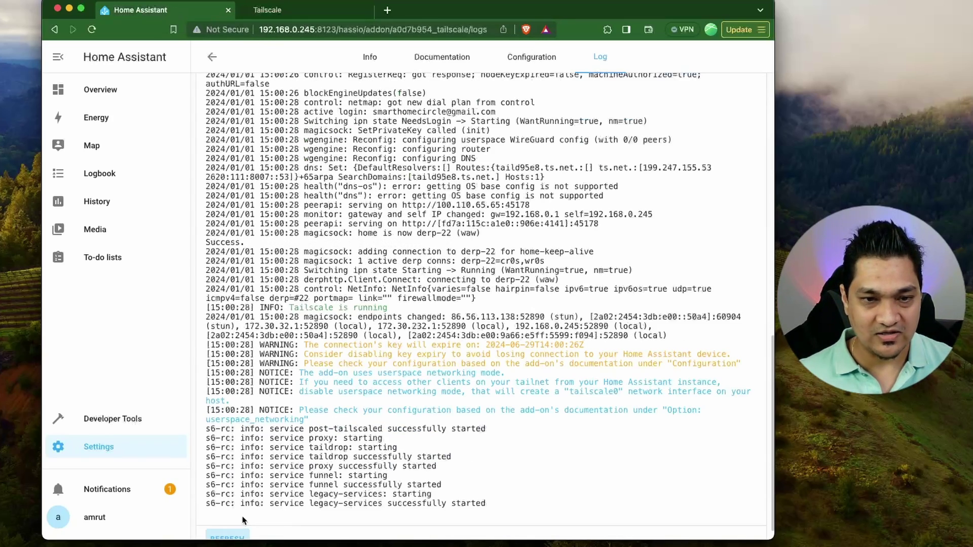
scroll(523, 332, down, 1)
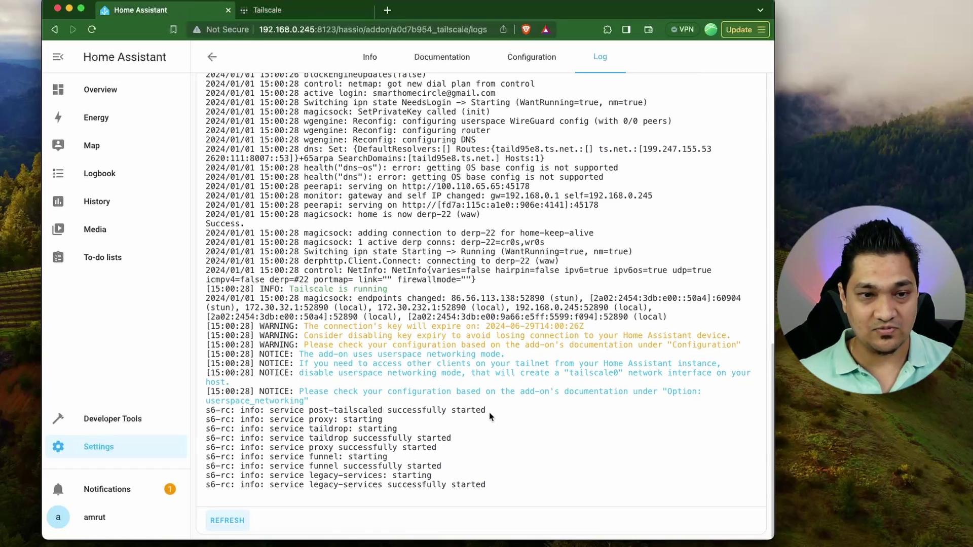
drag(487, 411, 309, 411)
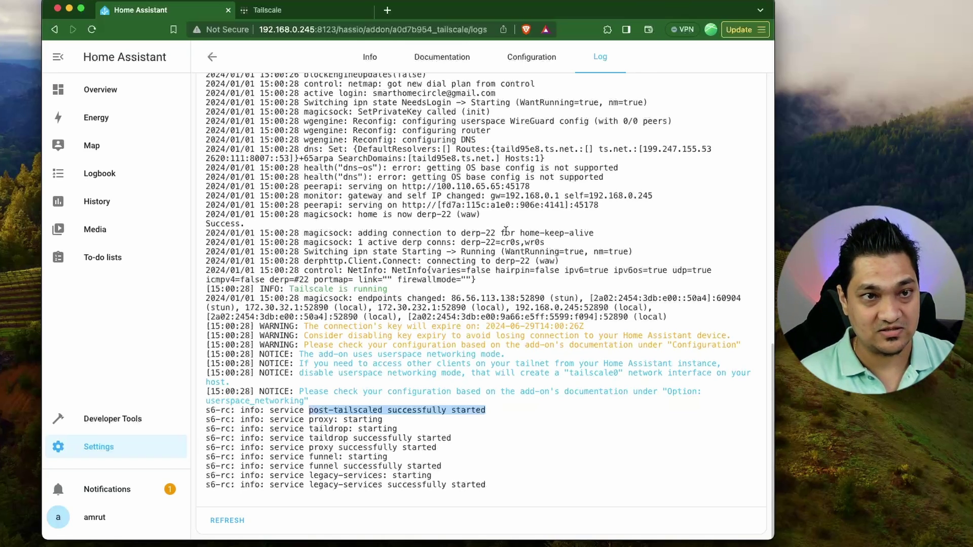
Go back to the Tailscale console, skip the introduction and bring up the list of connected machines
click(316, 11)
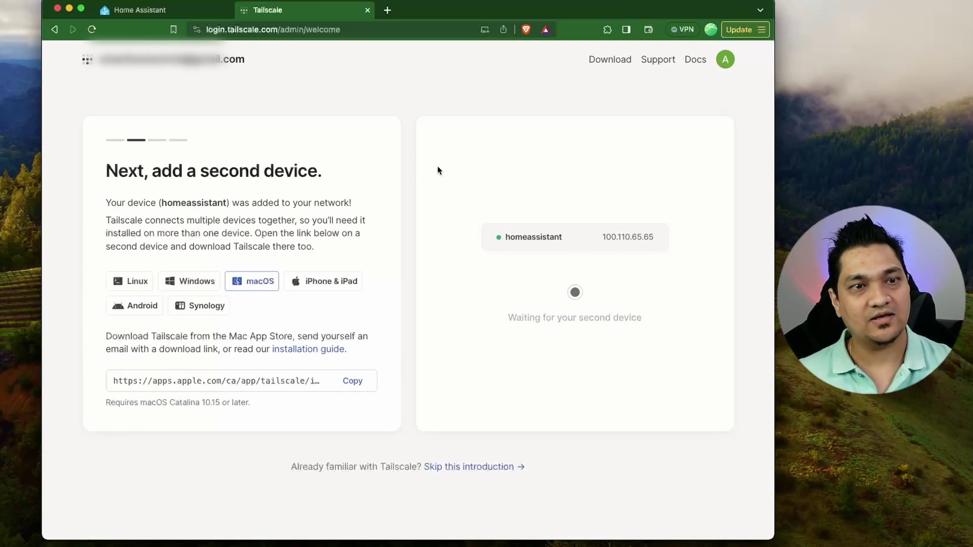
click(495, 467)
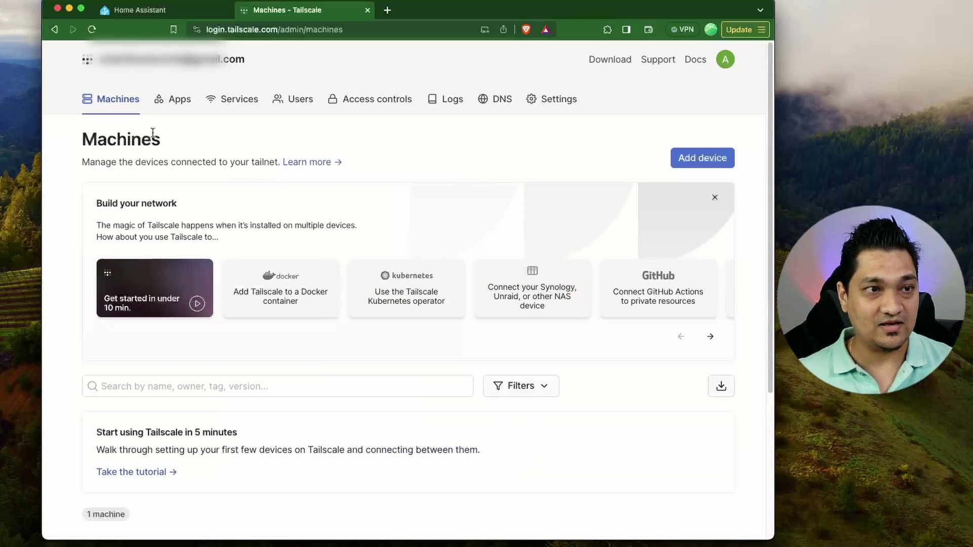
scroll(364, 407, down, 1)
scroll(364, 407, down, 5)
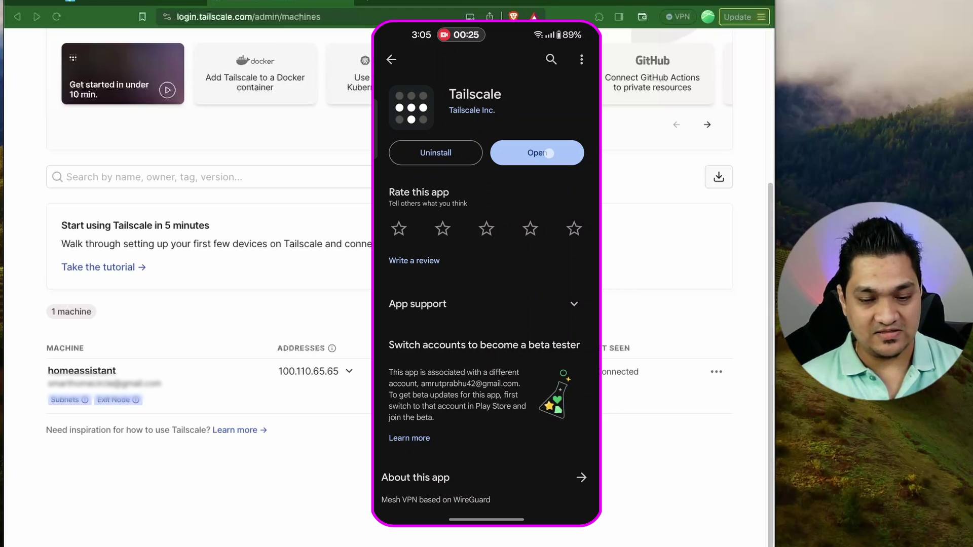
Open the Tailscale app on the phone, get started with its setup and allow it to create a VPN connection
click(549, 153)
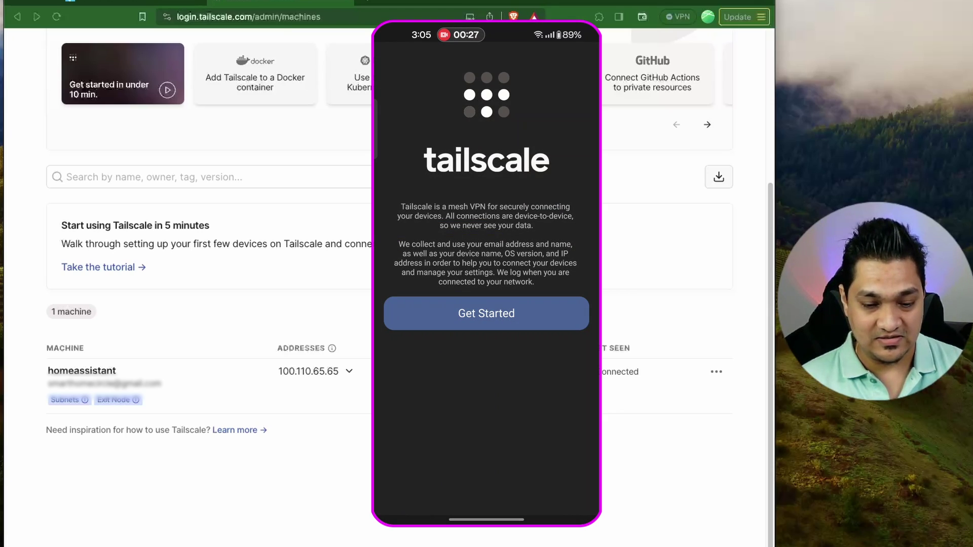
click(486, 313)
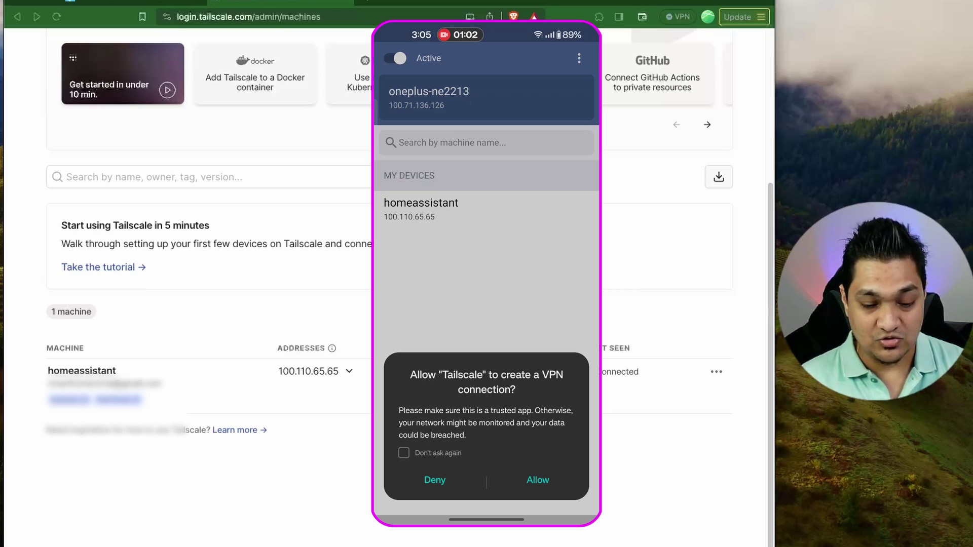
click(545, 483)
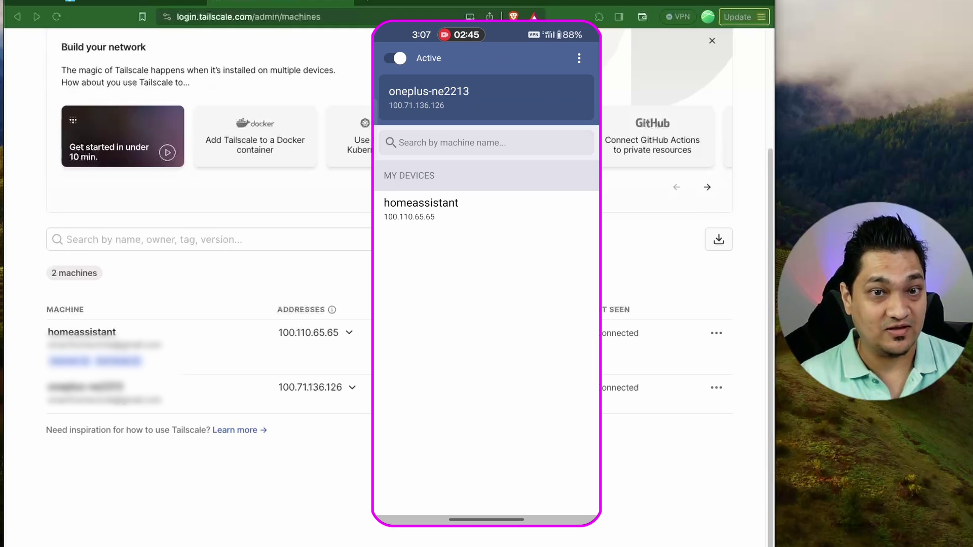
Switch to Chrome on the phone and open Home Assistant at 100.110.65.65:8123
drag(487, 518, 578, 446)
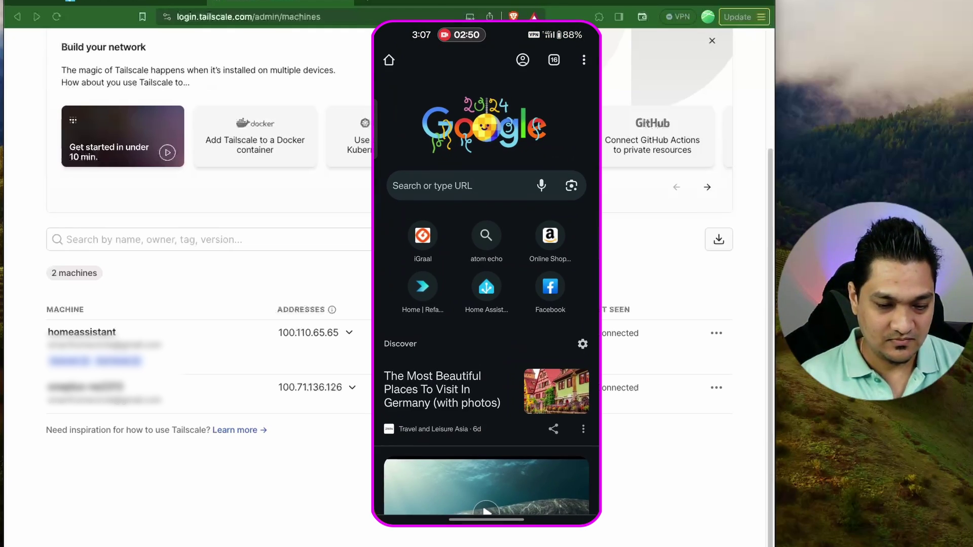
click(431, 186)
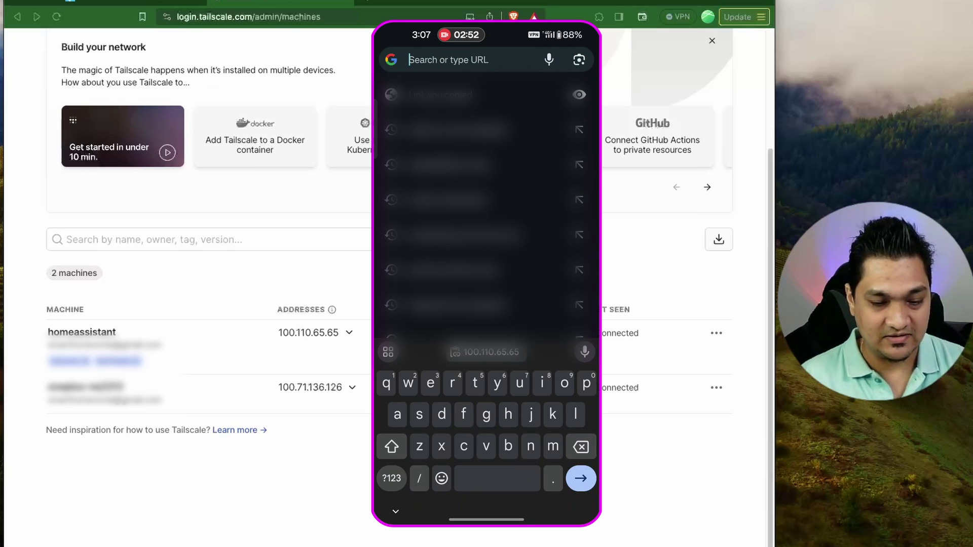
click(420, 351)
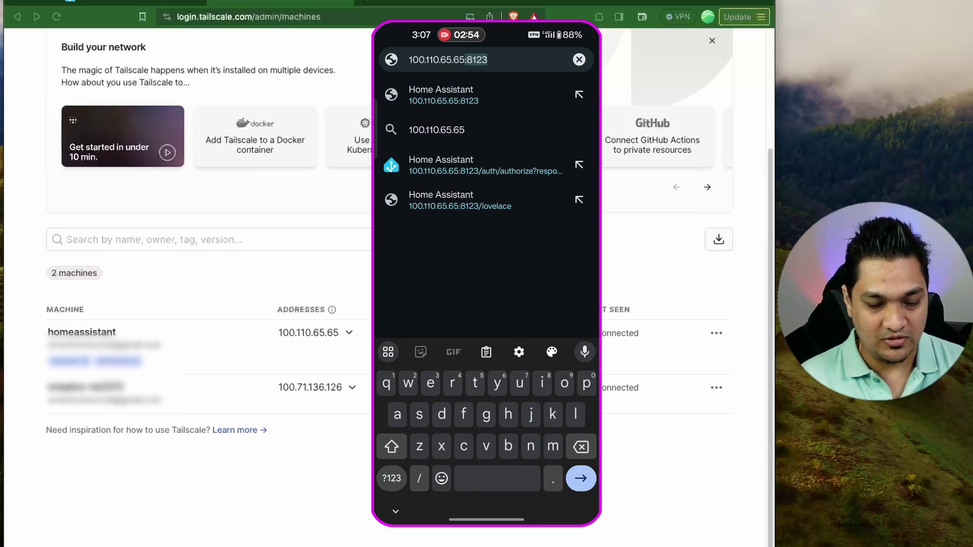
key(Return)
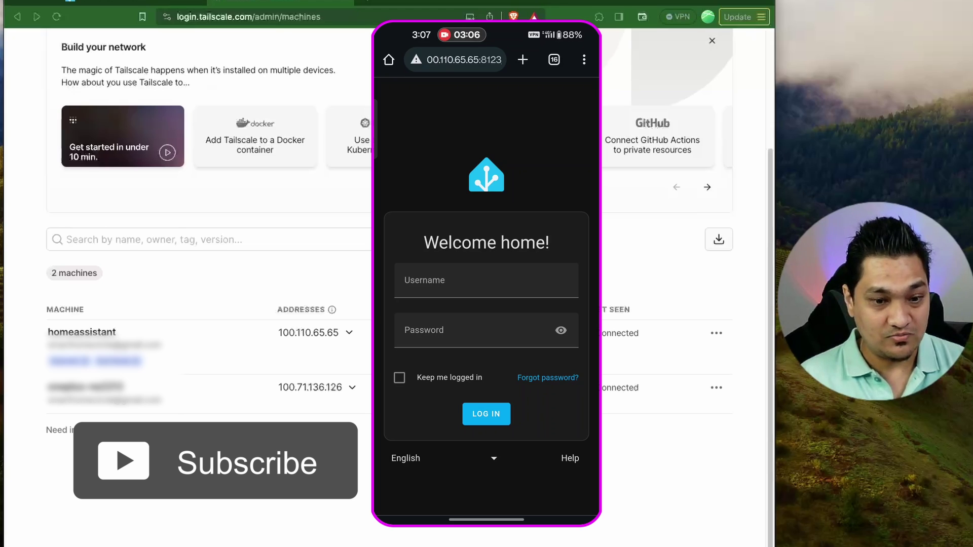
Switch to the Tailscale app on the phone and turn the VPN connection off and back on
drag(486, 520, 486, 355)
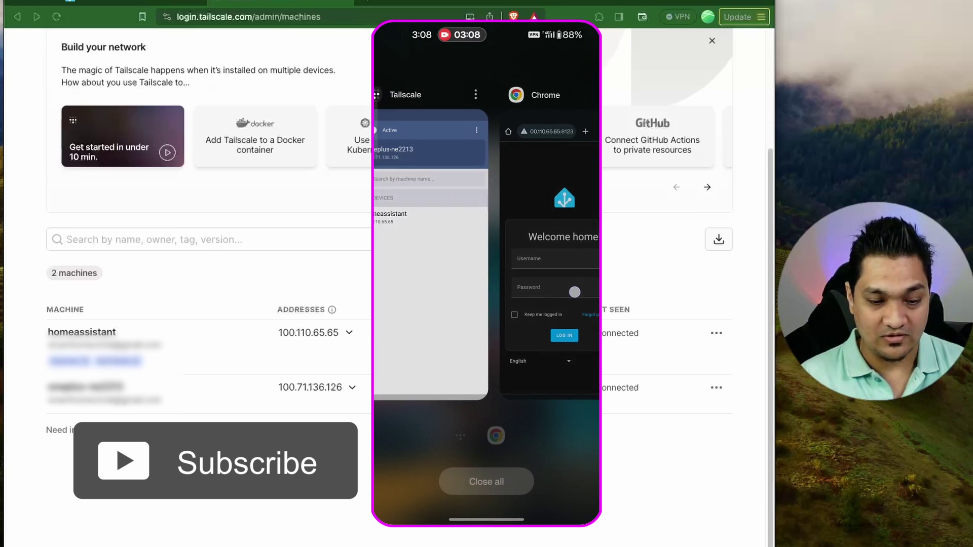
click(487, 253)
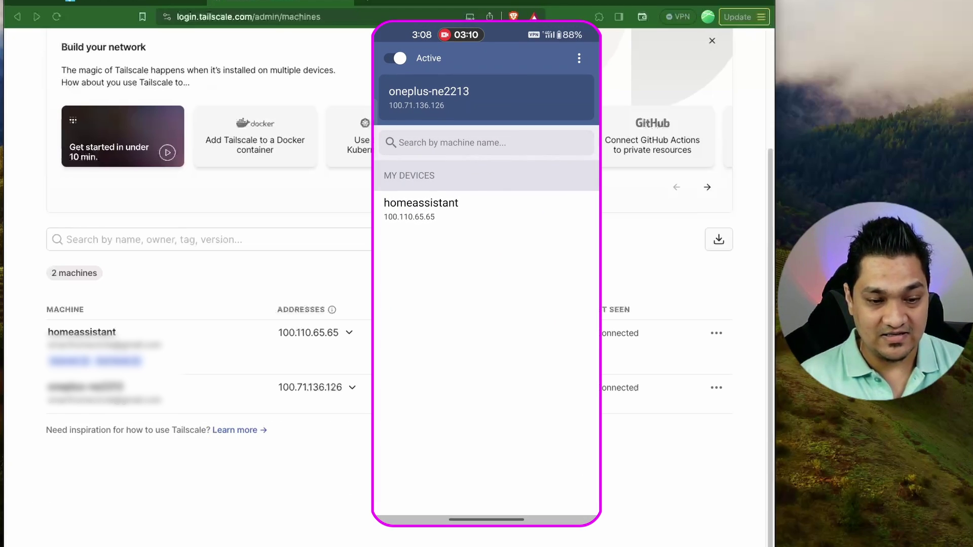
click(396, 58)
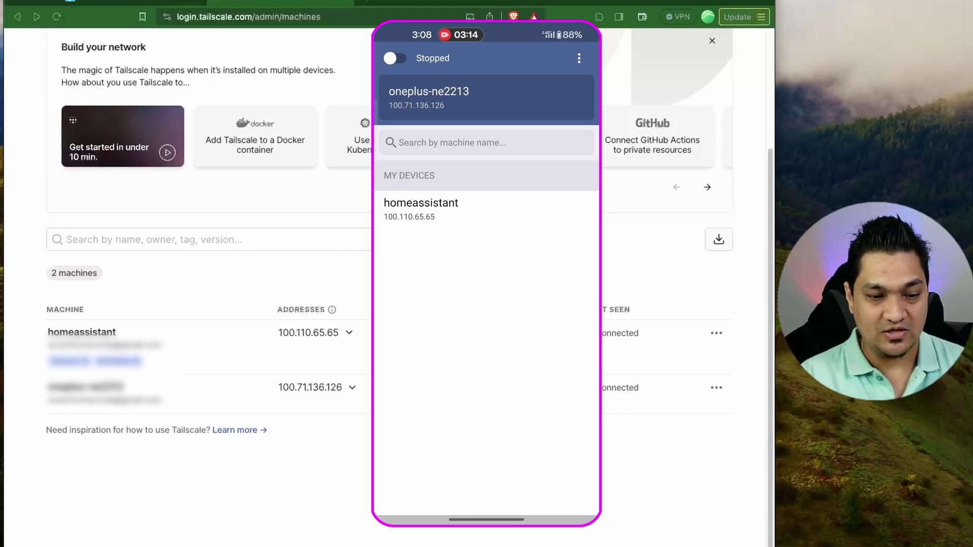
click(395, 58)
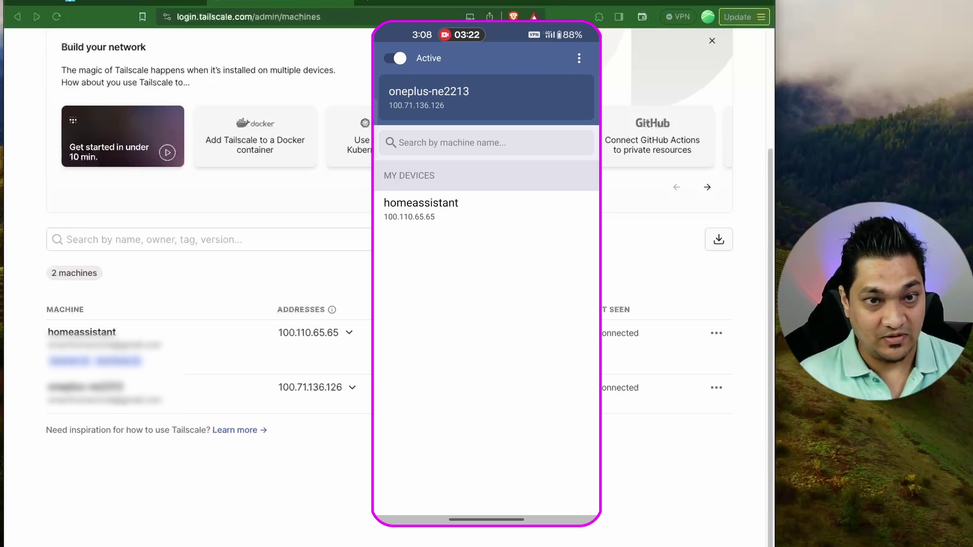
Switch back to Chrome on the phone and start entering the username on the Home Assistant login page
drag(486, 520, 487, 380)
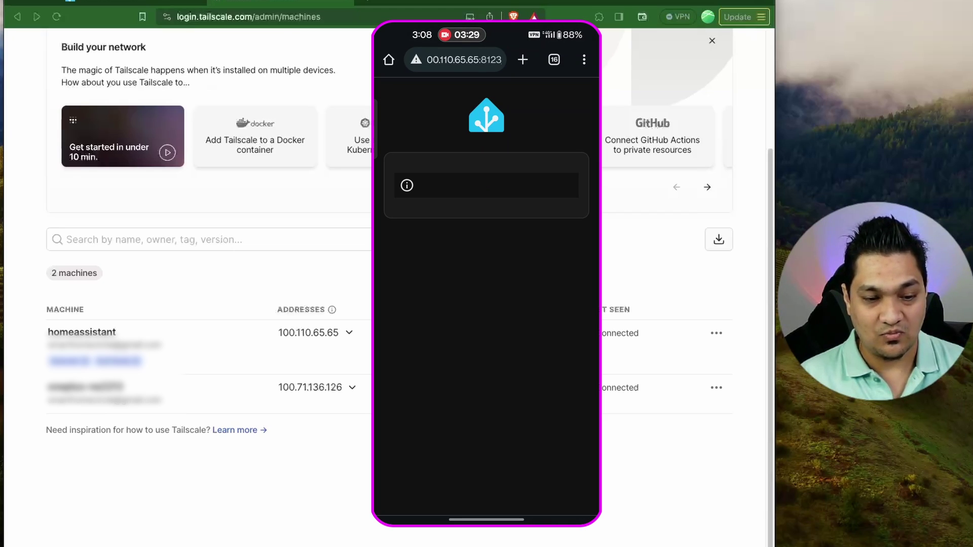
click(487, 280)
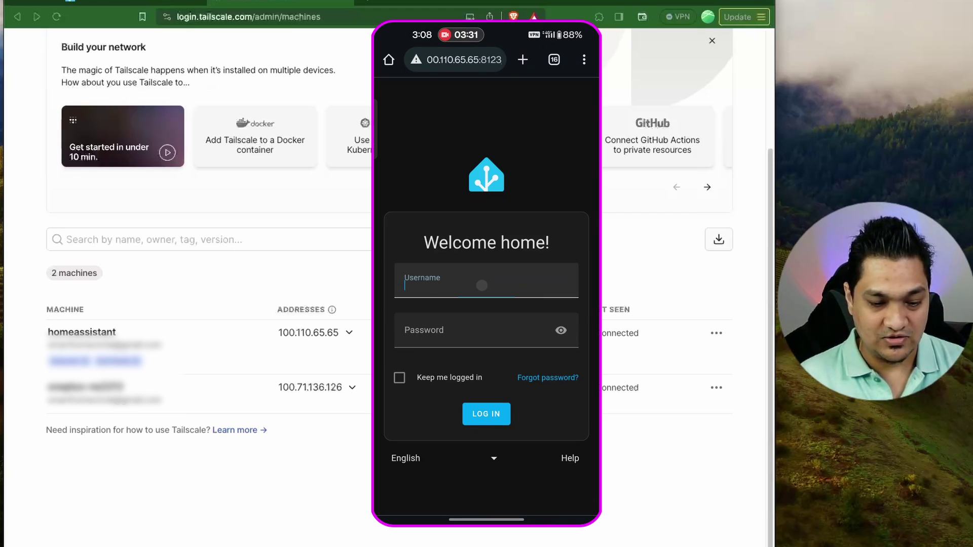
text(q)
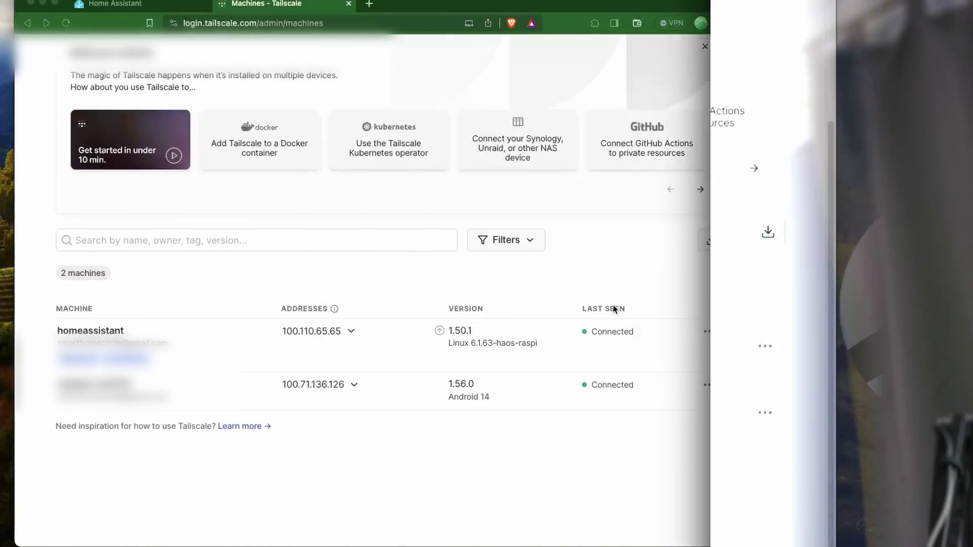
Open the tailnet's DNS settings in the Tailscale console and review the nameservers, search domains, MagicDNS and HTTPS certificates sections
scroll(483, 296, up, 3)
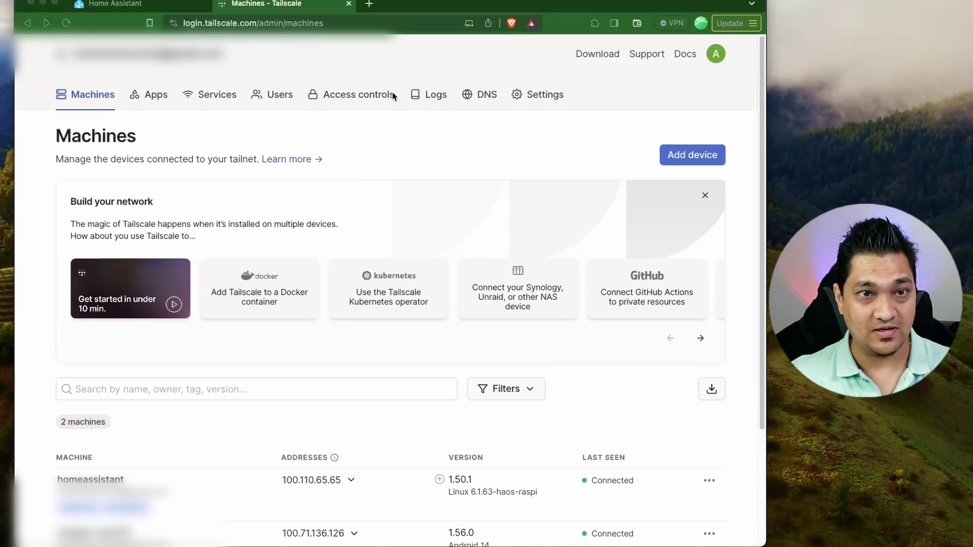
click(484, 100)
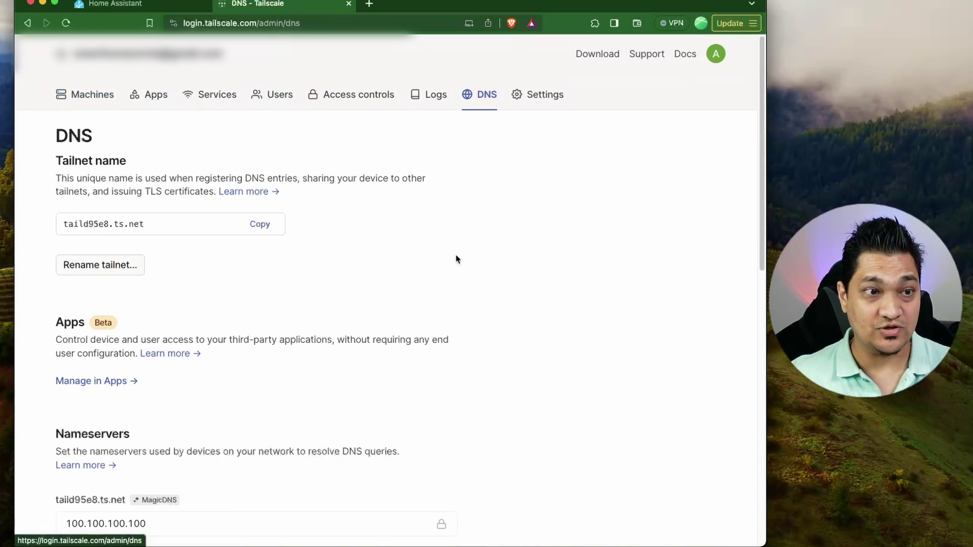
scroll(518, 283, down, 3)
scroll(517, 283, down, 10)
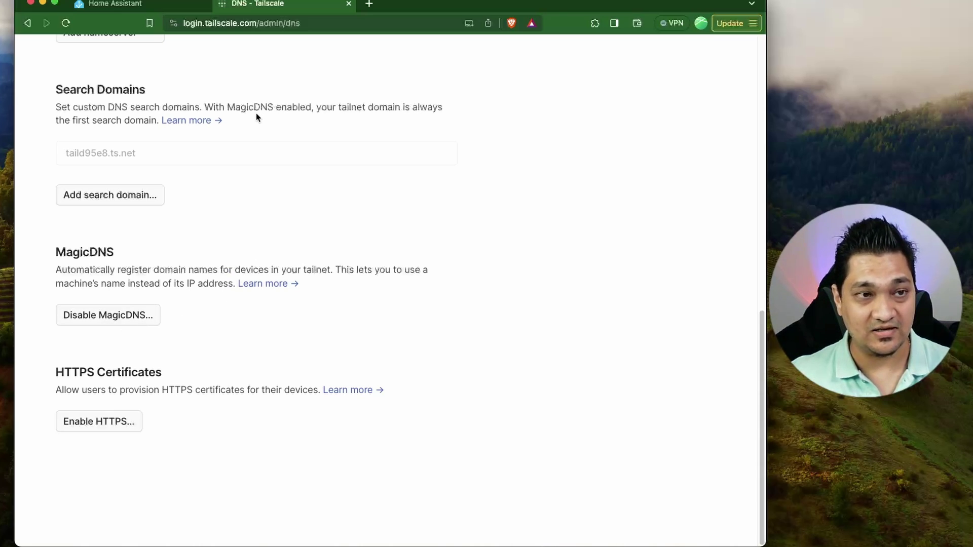
scroll(256, 118, up, 10)
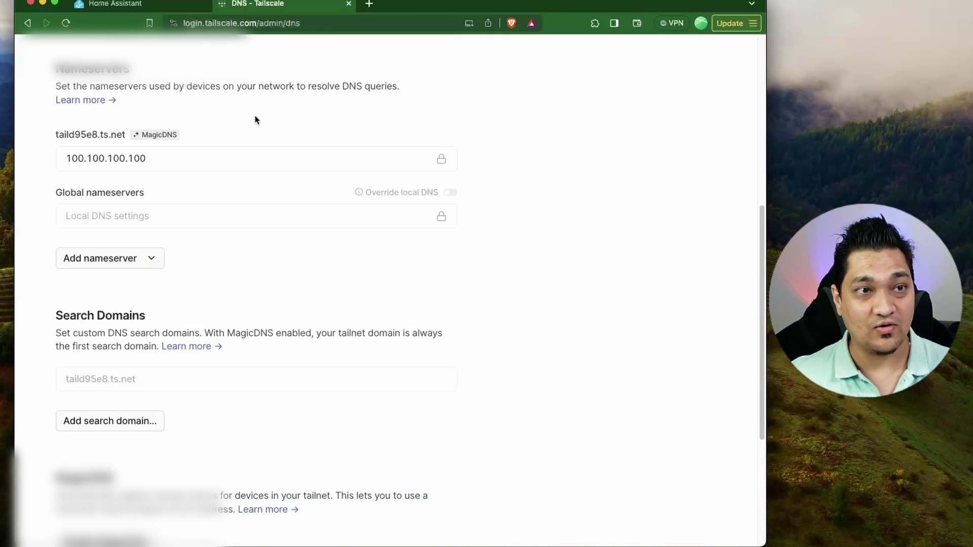
Open the tailnet's machines list in the Tailscale console and look up the machine name of the Home Assistant device
click(96, 97)
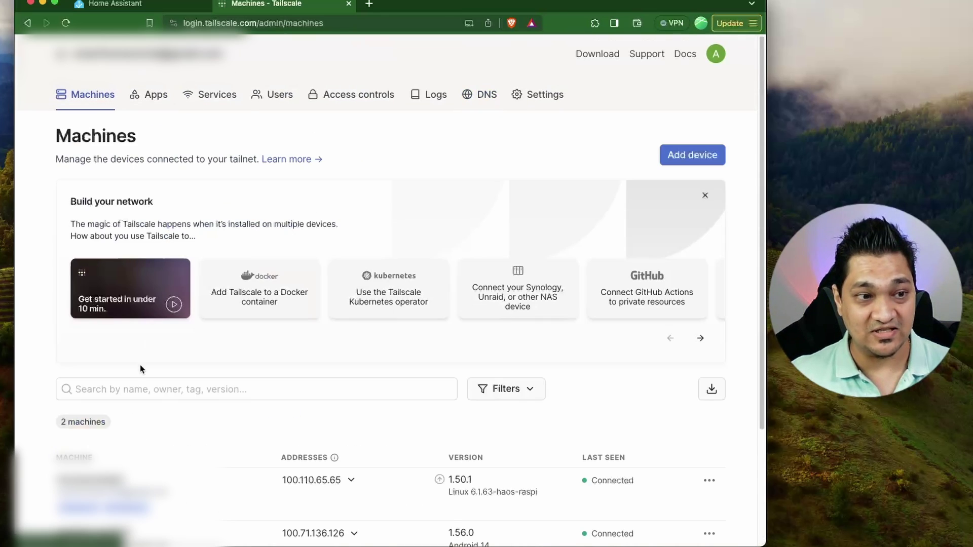
scroll(146, 364, down, 3)
scroll(117, 399, down, 1)
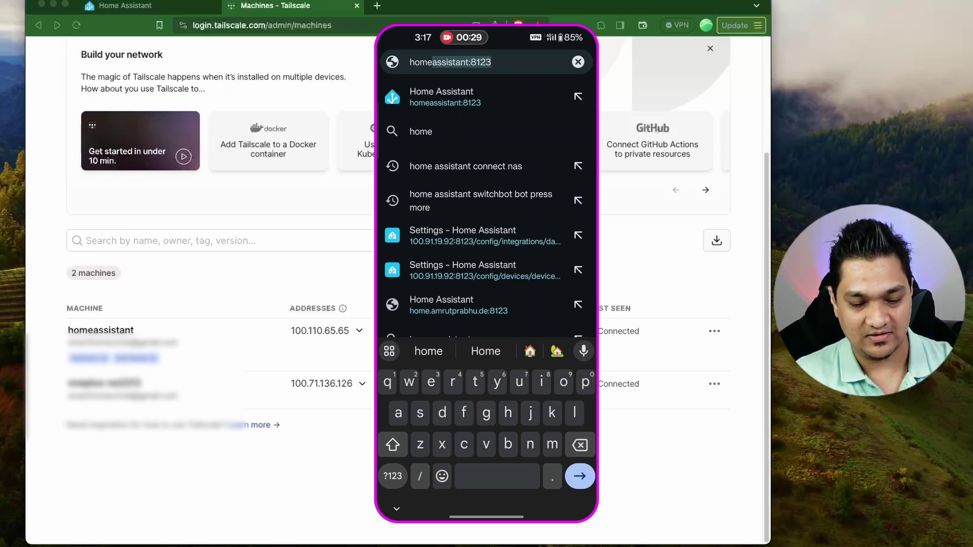
Open homeassistant:8123 in the phone's browser and start entering the username on the Home Assistant login page
key(Return)
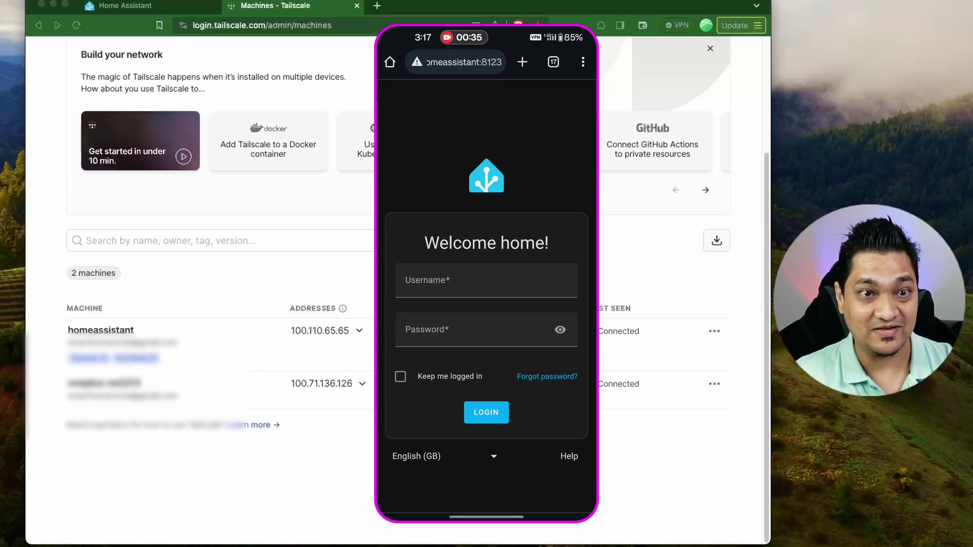
click(419, 288)
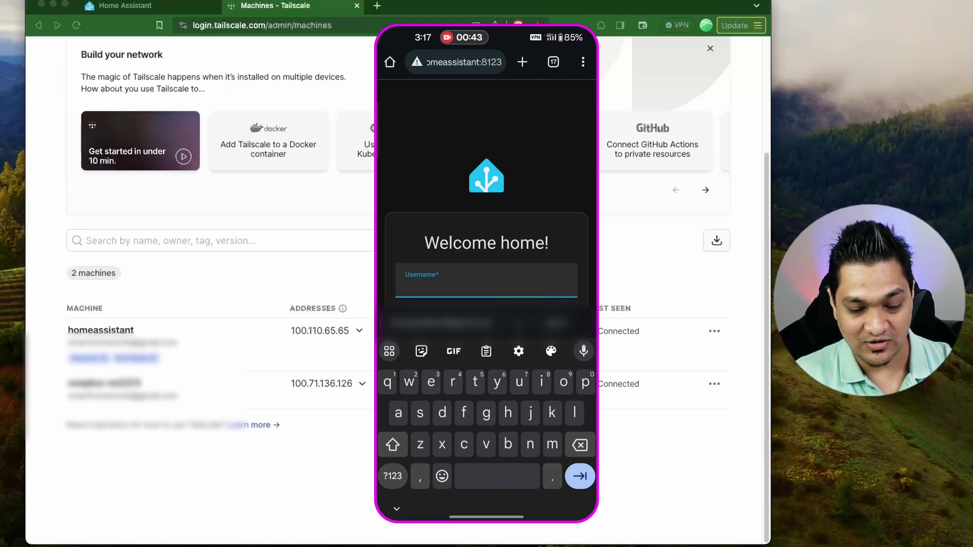
text(a)
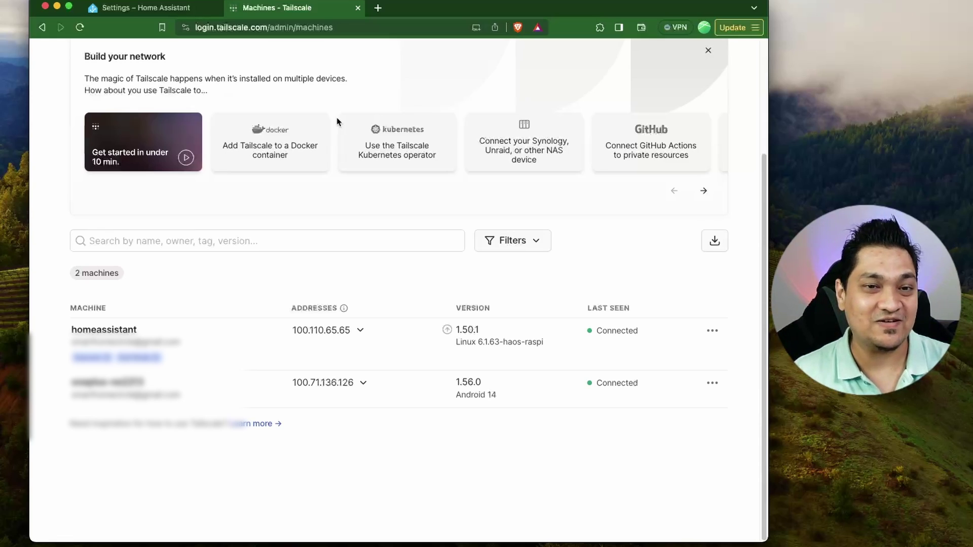
Switch to Home Assistant on the computer and open the Hardware page in the system settings
click(156, 10)
click(124, 447)
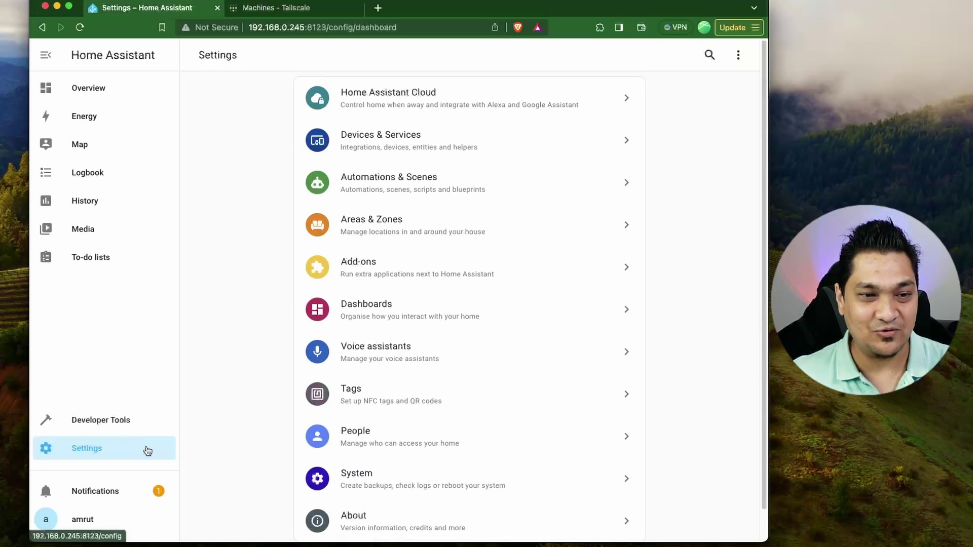
scroll(449, 435, down, 2)
click(478, 448)
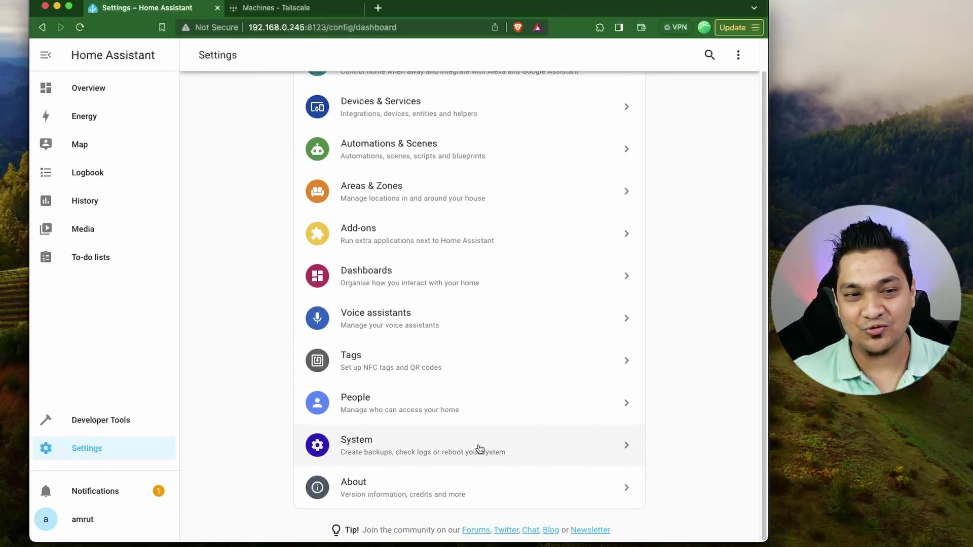
click(480, 449)
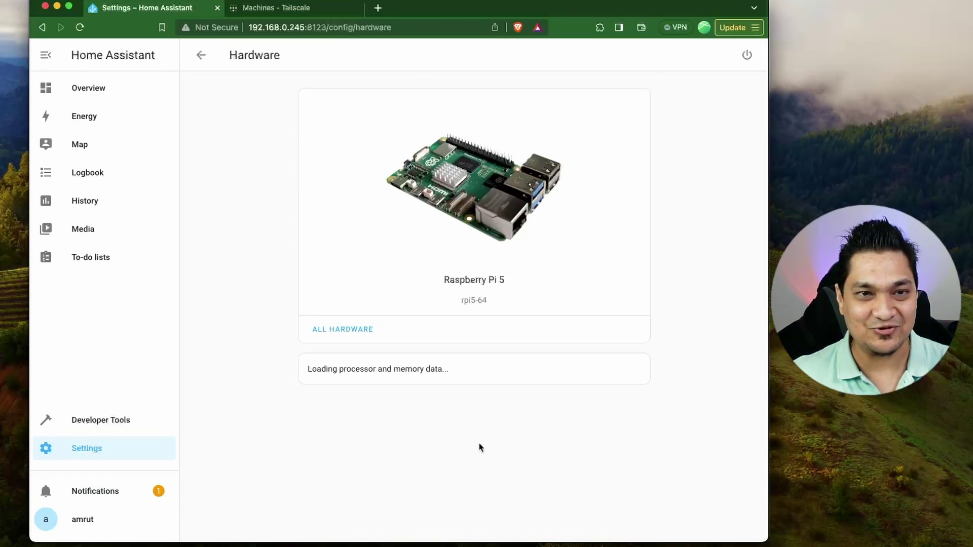